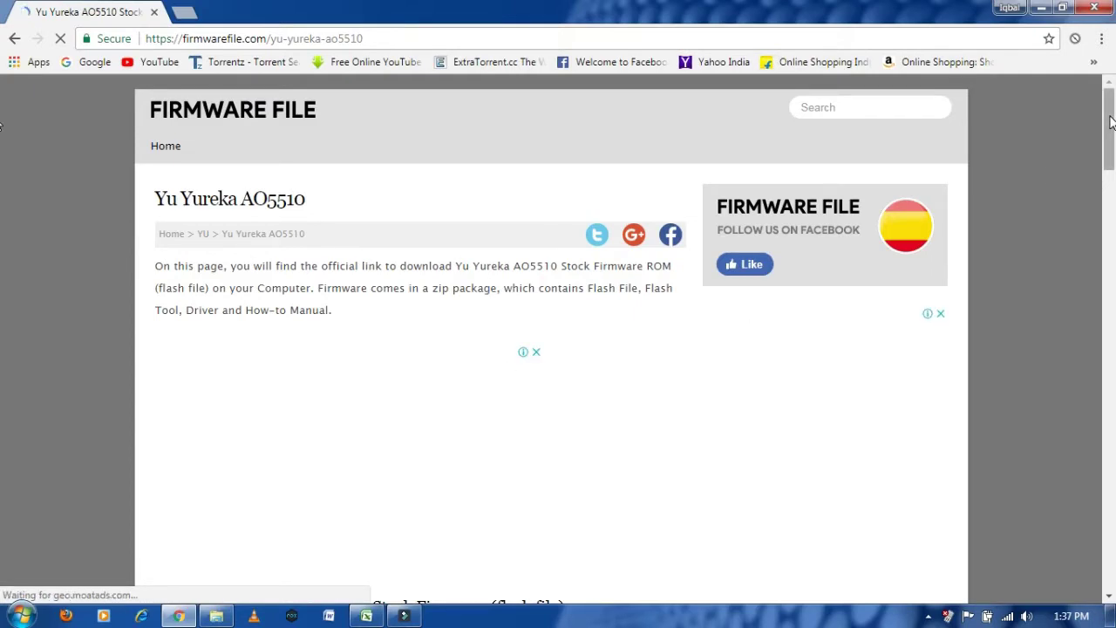
- Download the Yu_Yureka_AO5510_V2_15.04.15_lollipop.zip stock firmware from the MediaFire link on the Yu Yureka AO5510 page
drag(1110, 122, 1111, 238)
scroll(688, 294, down, 2)
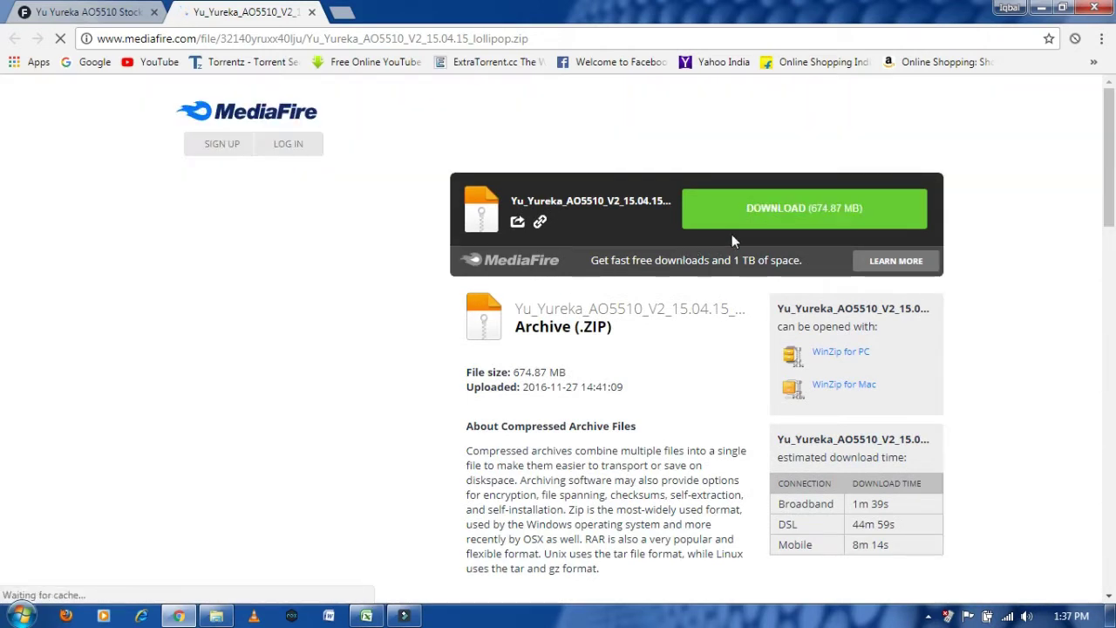
click(776, 221)
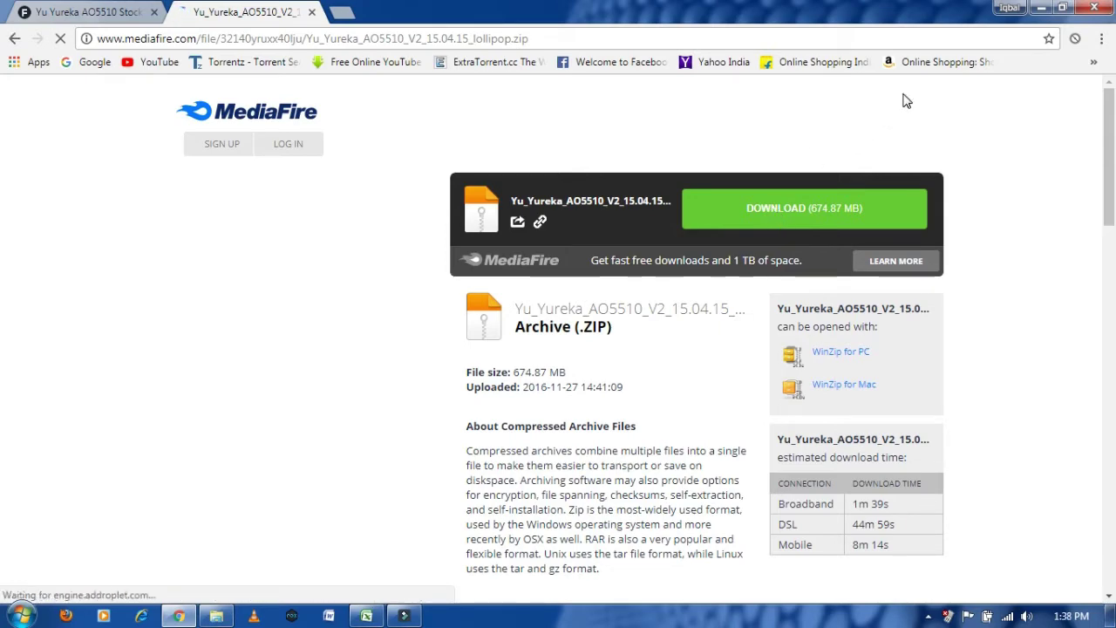
click(1042, 8)
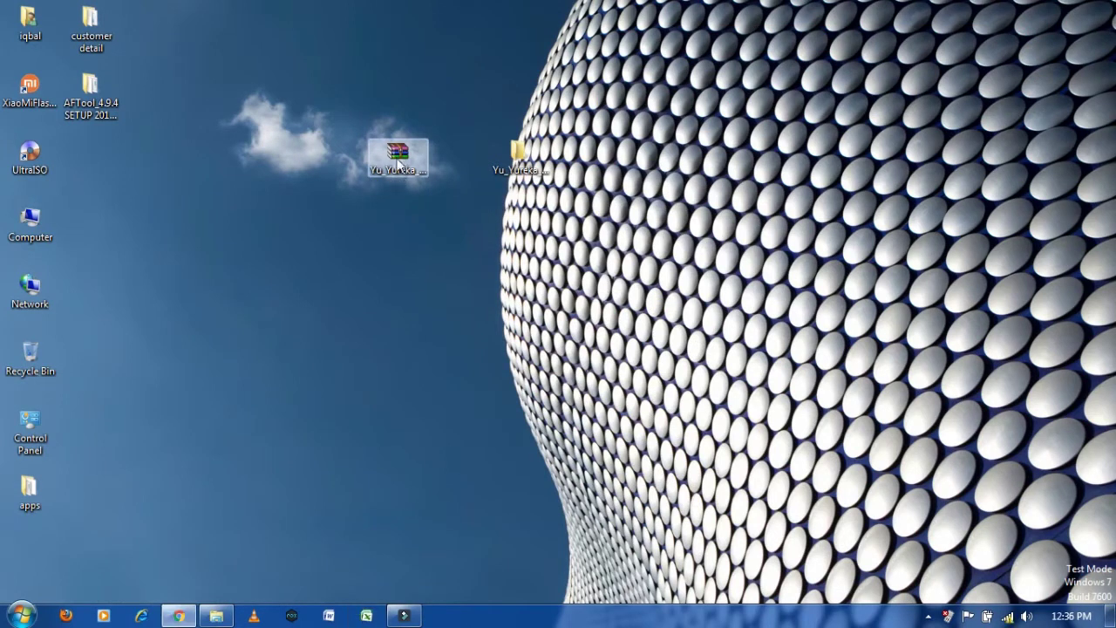
- Extract the downloaded Yu Yureka AO5510 firmware zip directly onto the desktop
click(397, 157)
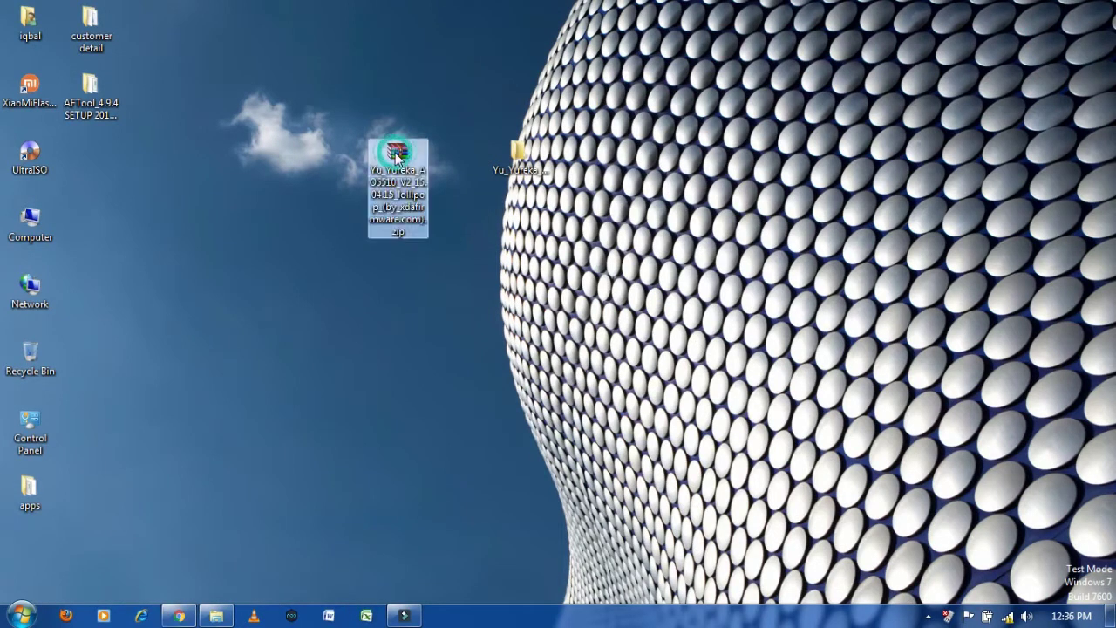
right_click(398, 153)
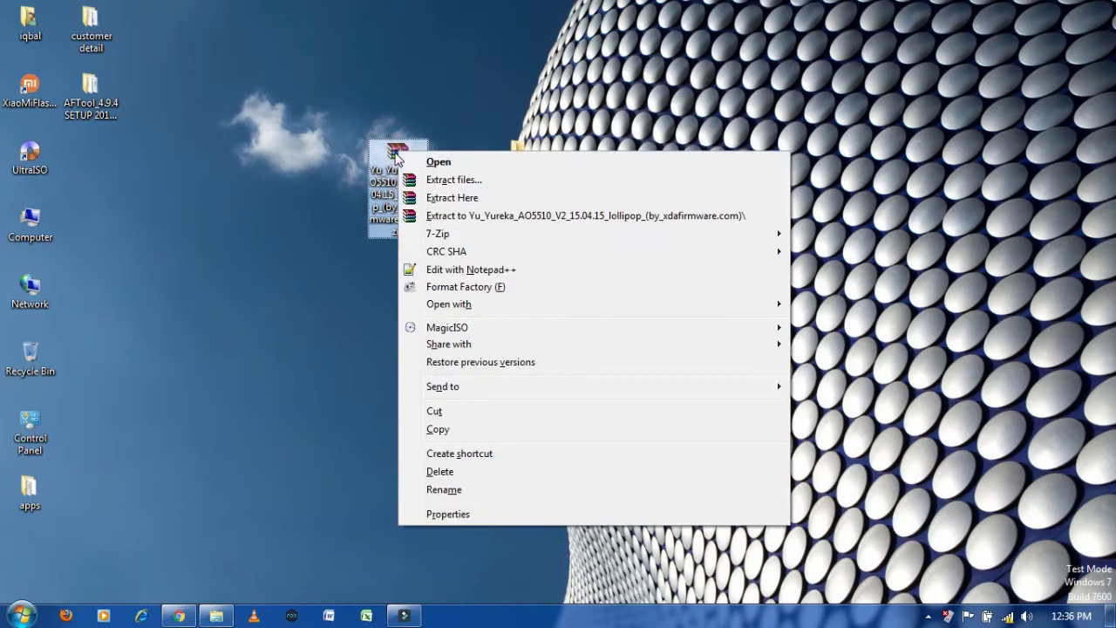
click(450, 199)
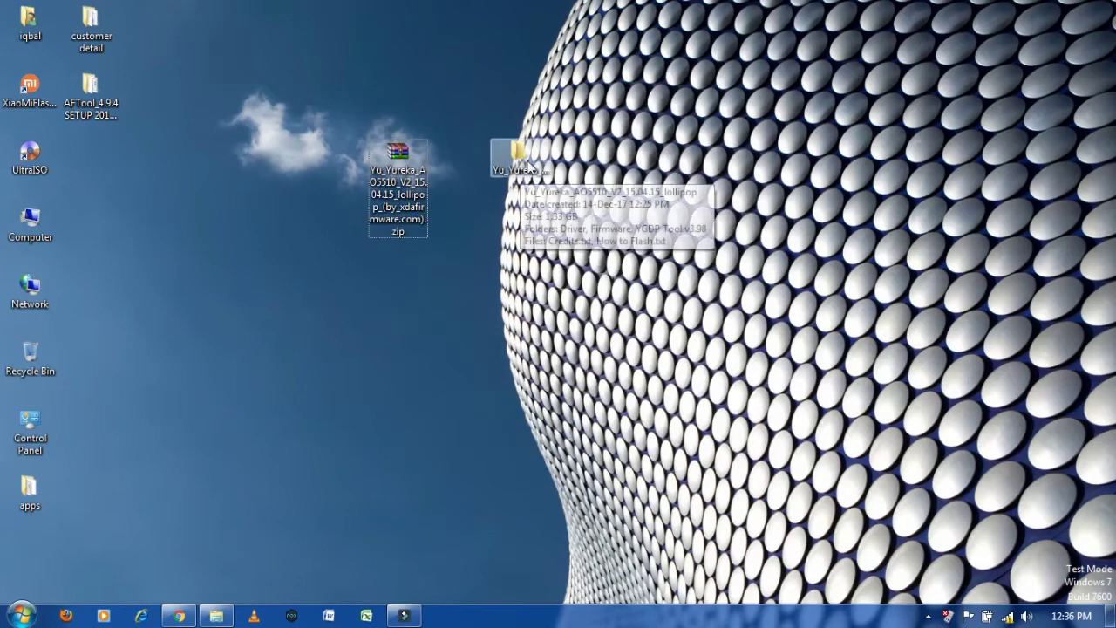
- Examine the Driver, YGDP Tool v3.98 and Firmware folders inside the extracted Yu_Yureka_AO5510_V2_15.04.15_lollipop folder
double_click(522, 164)
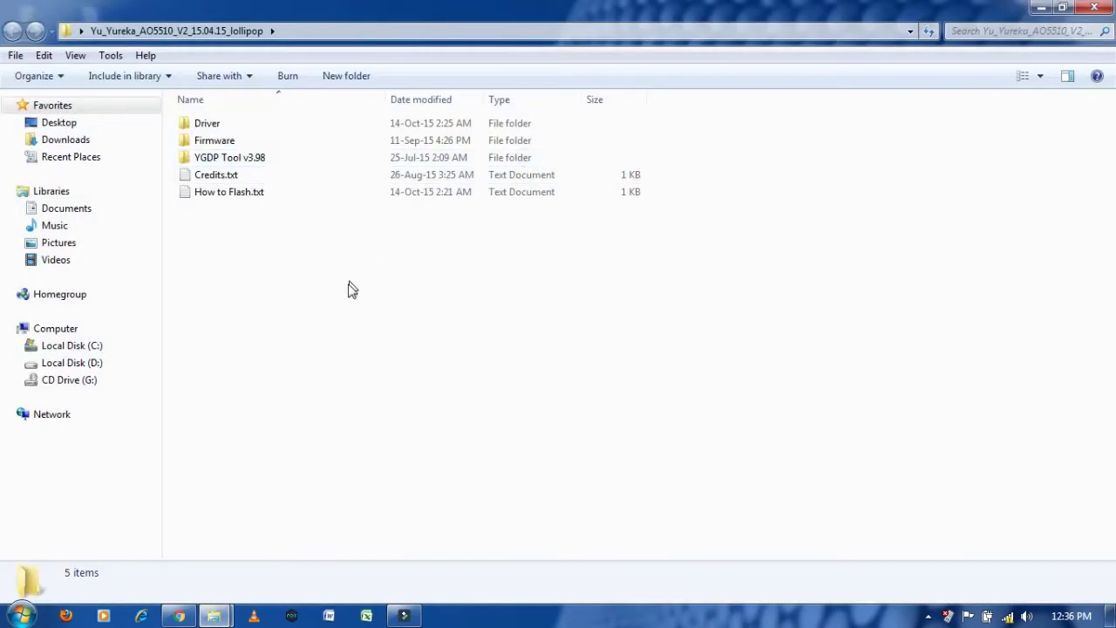
double_click(244, 127)
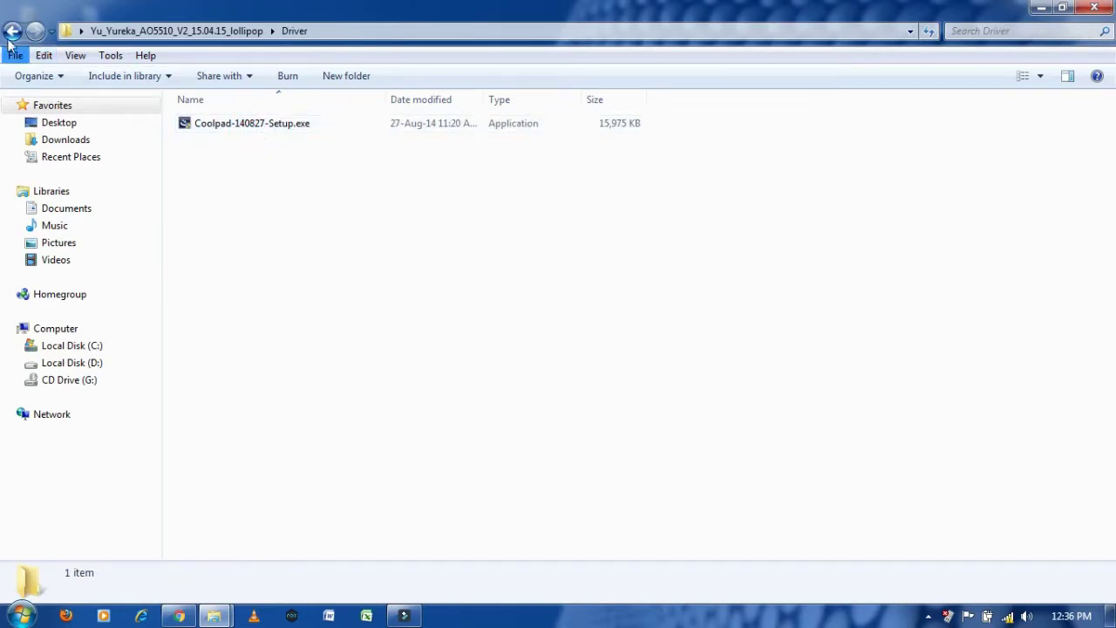
click(11, 33)
double_click(217, 156)
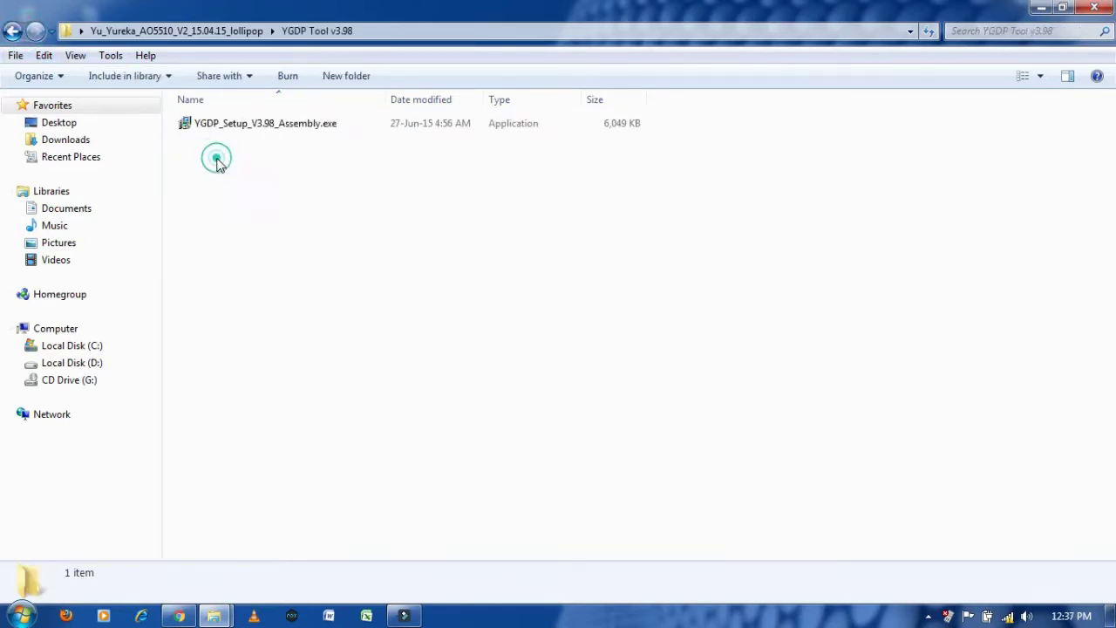
click(11, 32)
double_click(247, 142)
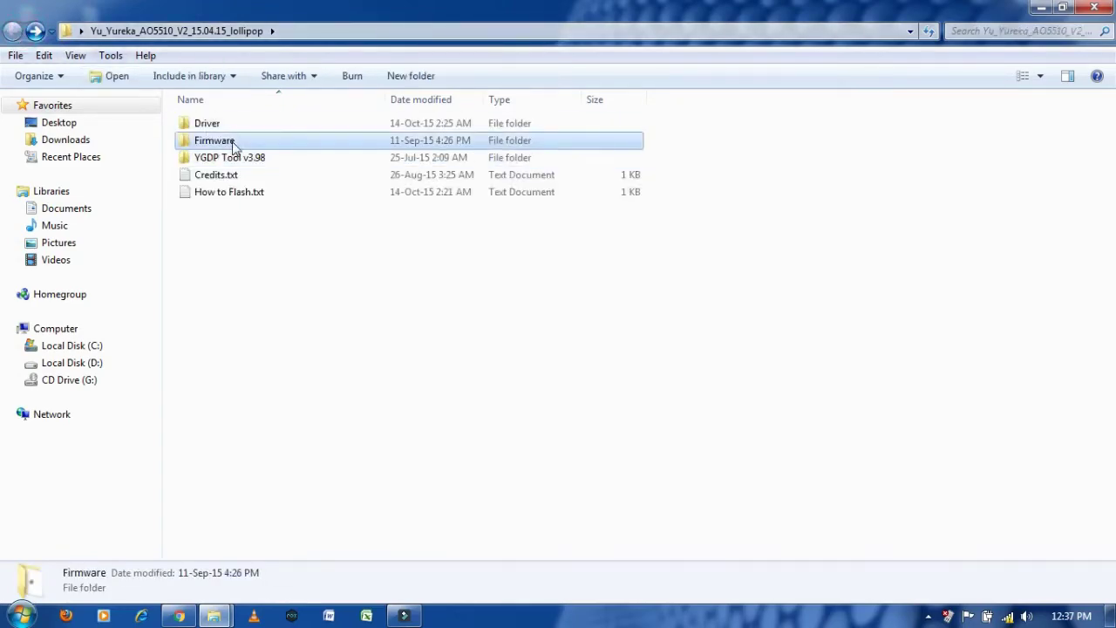
click(1094, 7)
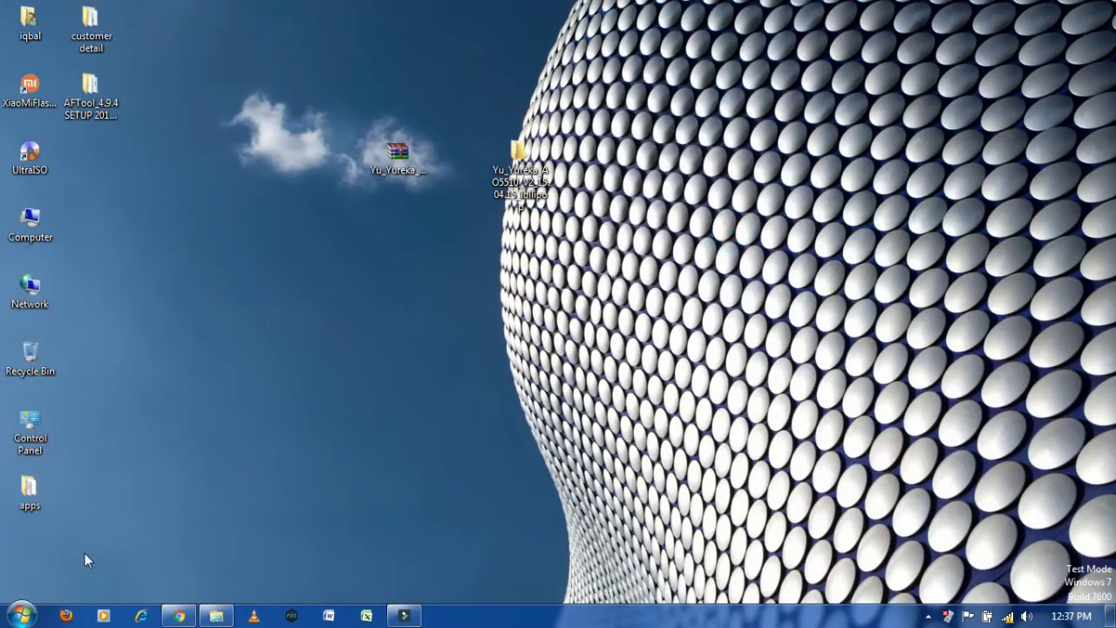
- Launch the installed YGDP flashing tool from its YGDP program folder
click(21, 615)
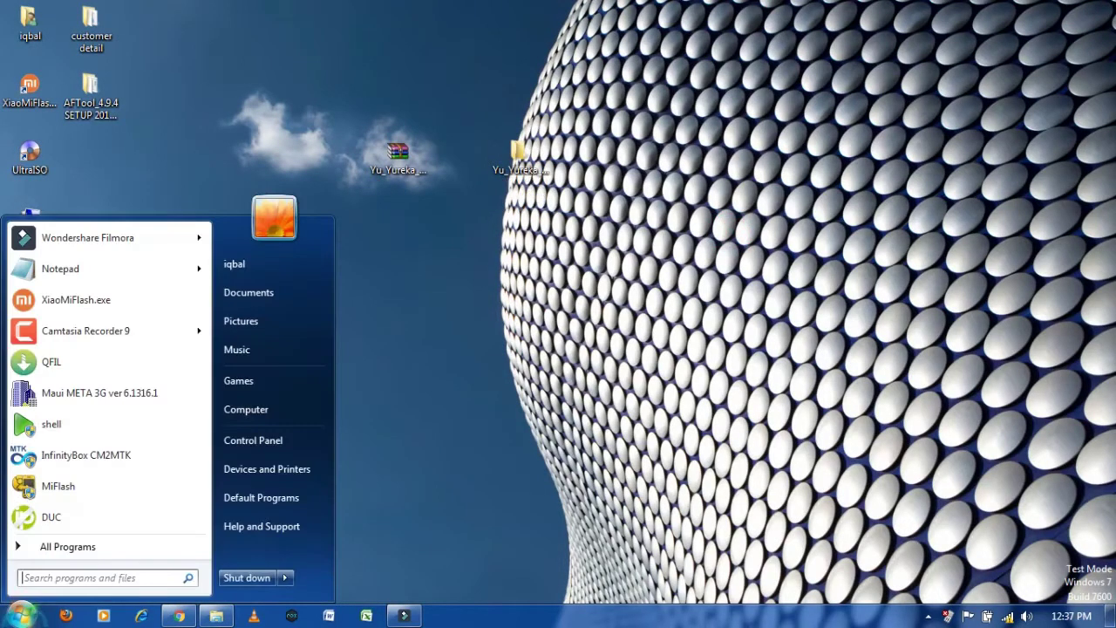
click(109, 546)
click(103, 545)
click(102, 545)
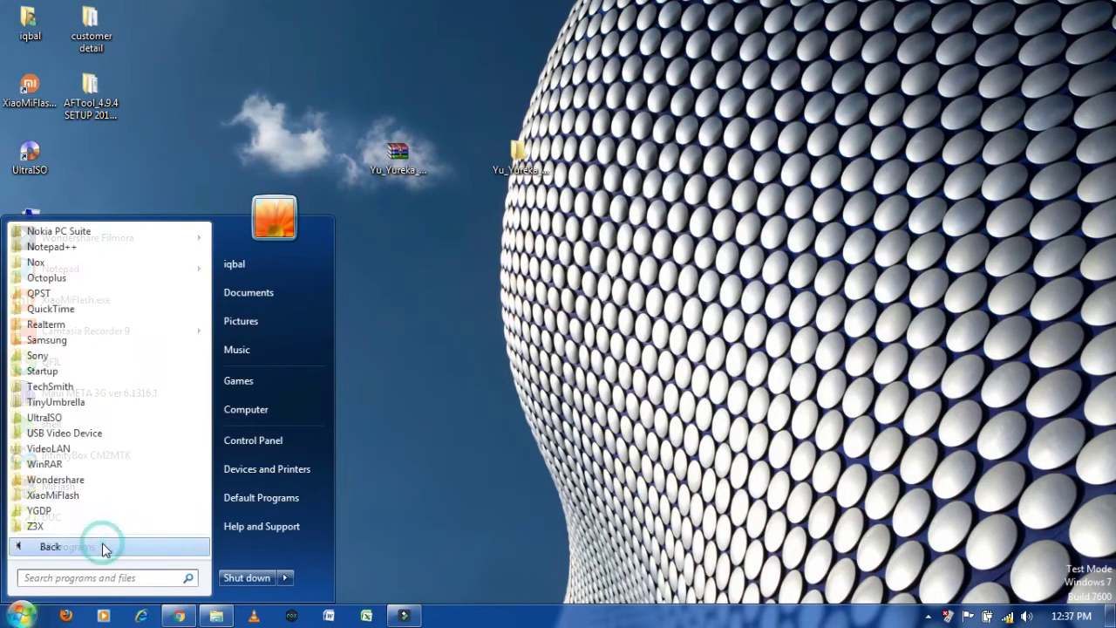
click(58, 511)
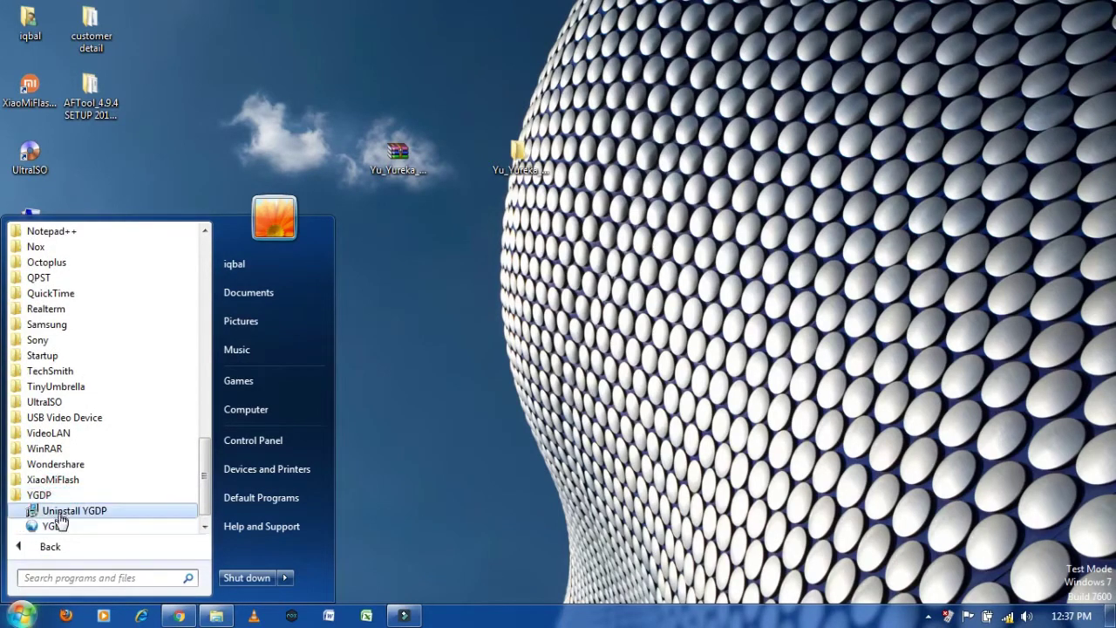
click(57, 528)
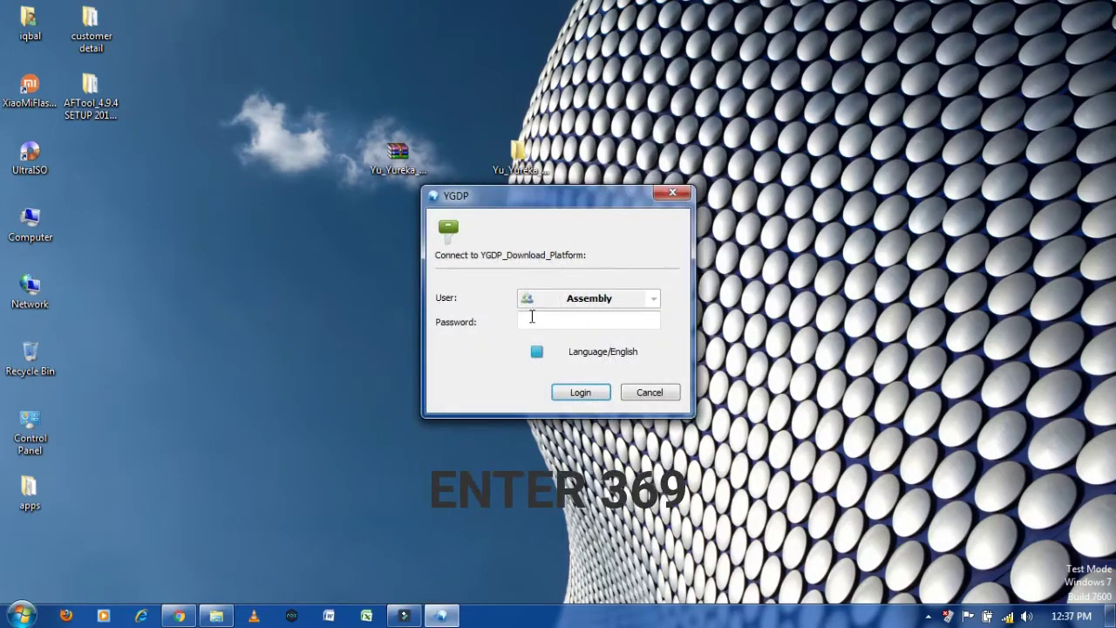
- Log in to YGDP as the Assembly user by entering the account password
click(563, 321)
click(576, 392)
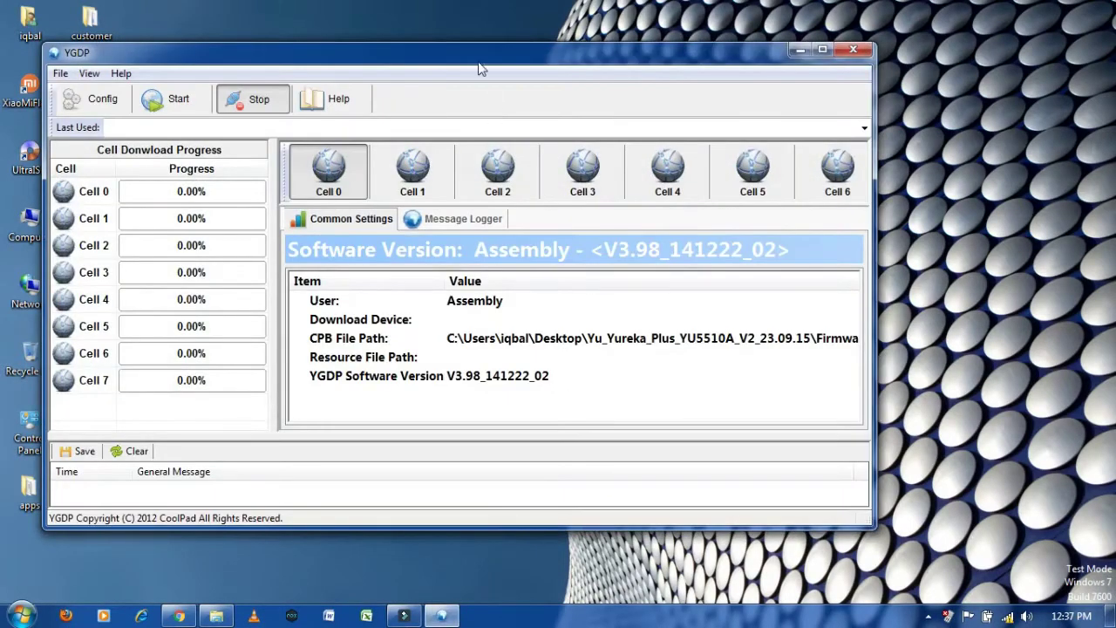
drag(474, 60, 619, 89)
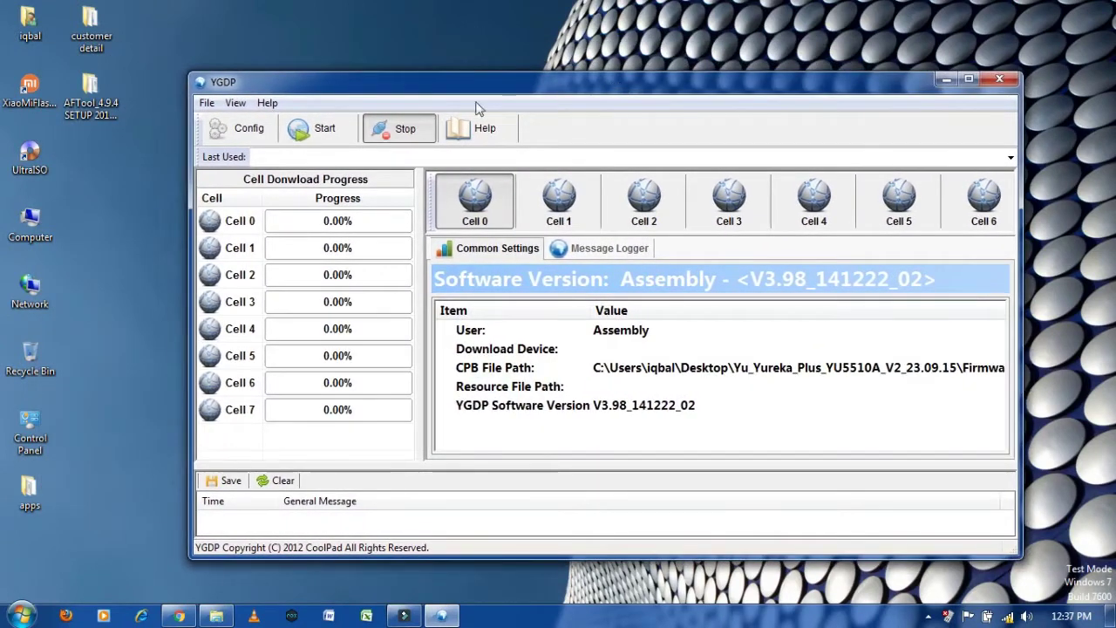
- Set the CPB download file to 4.4.035.00.P1.150420.8675_I01_ROM.CPB from the extracted desktop package's Firmware folder and apply the configuration
click(244, 132)
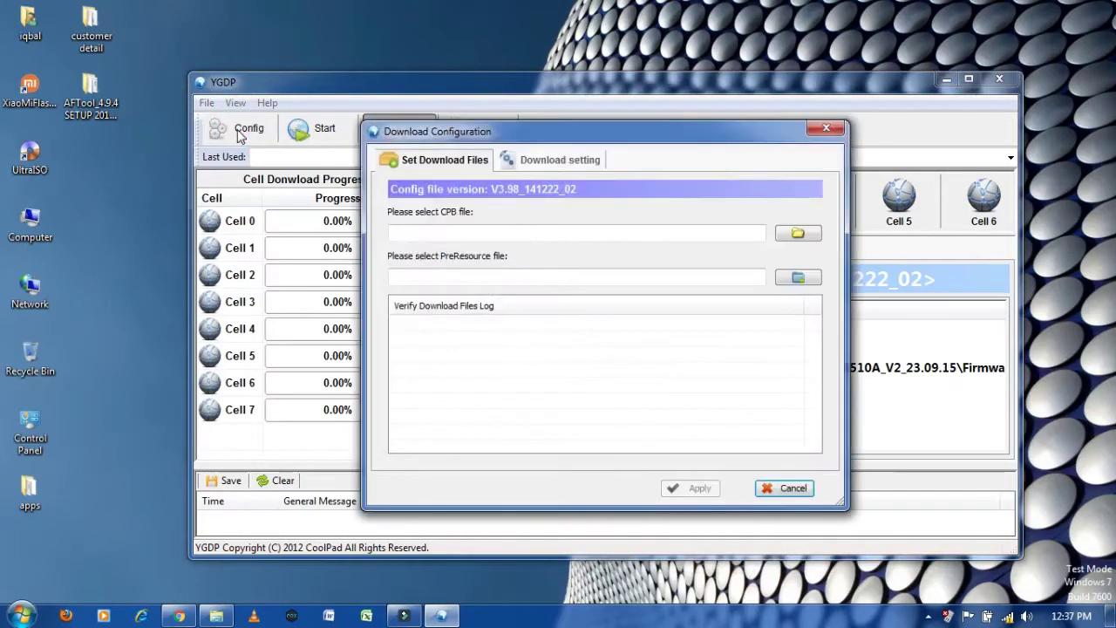
click(798, 237)
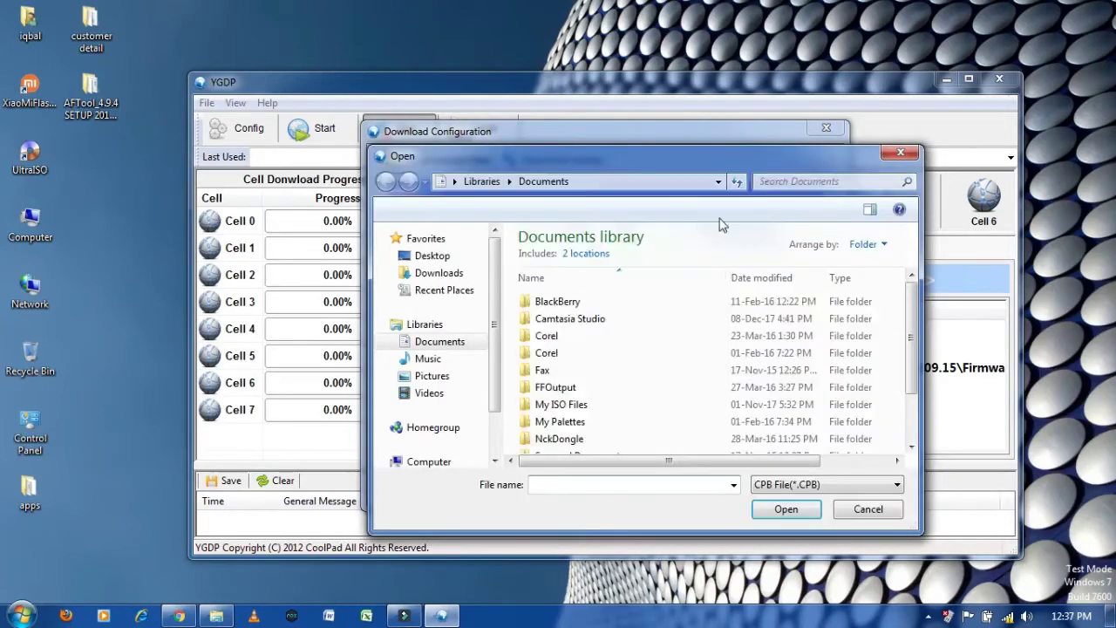
click(435, 262)
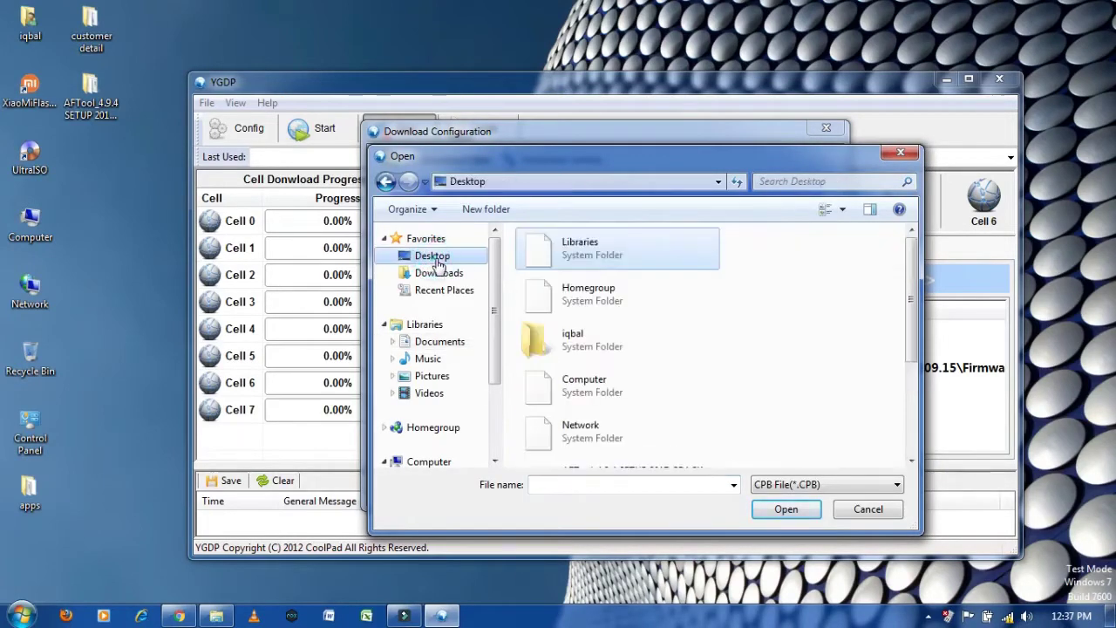
drag(914, 297, 914, 422)
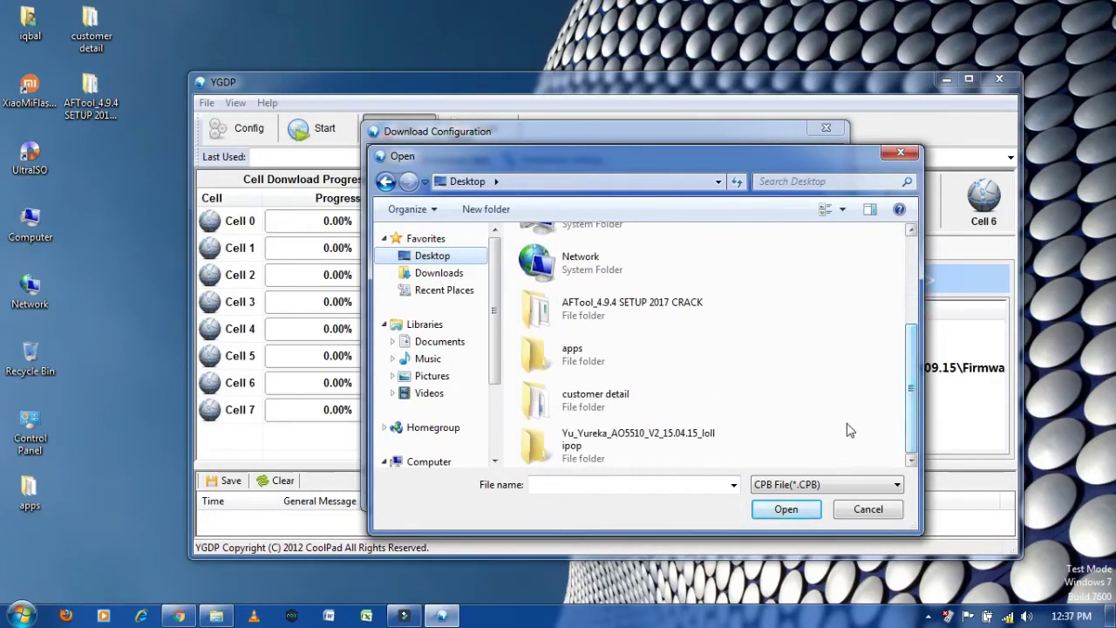
double_click(631, 440)
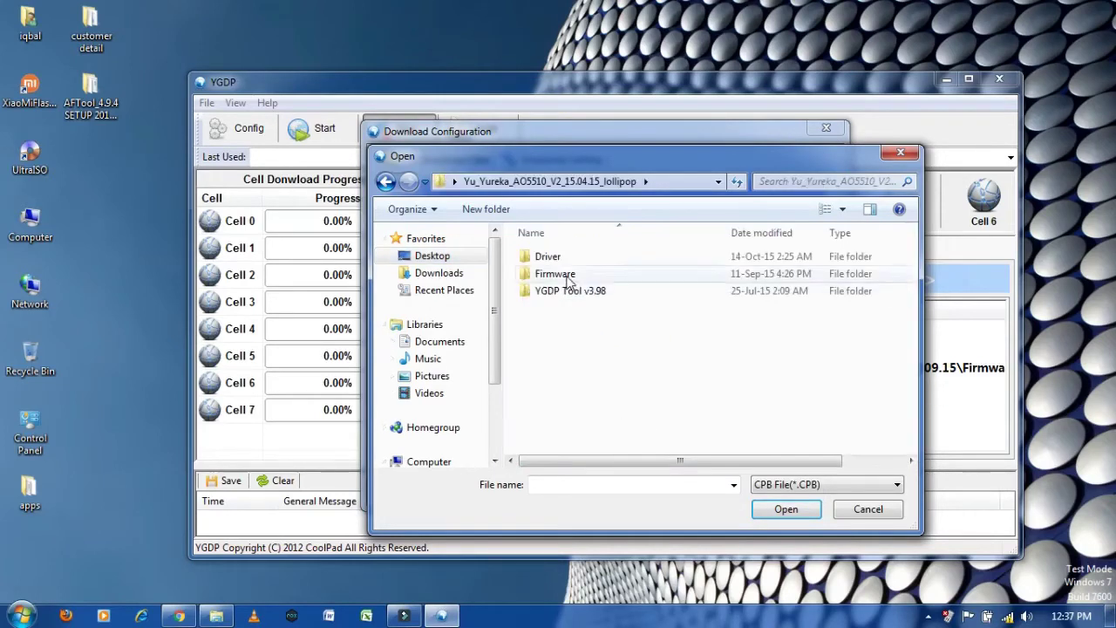
double_click(567, 276)
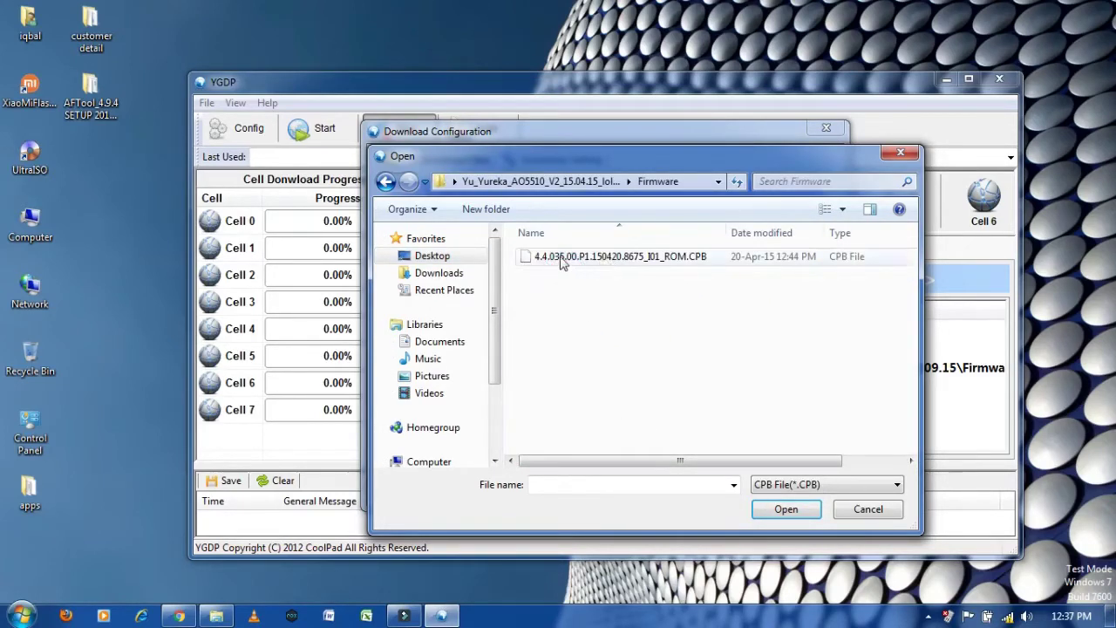
click(583, 258)
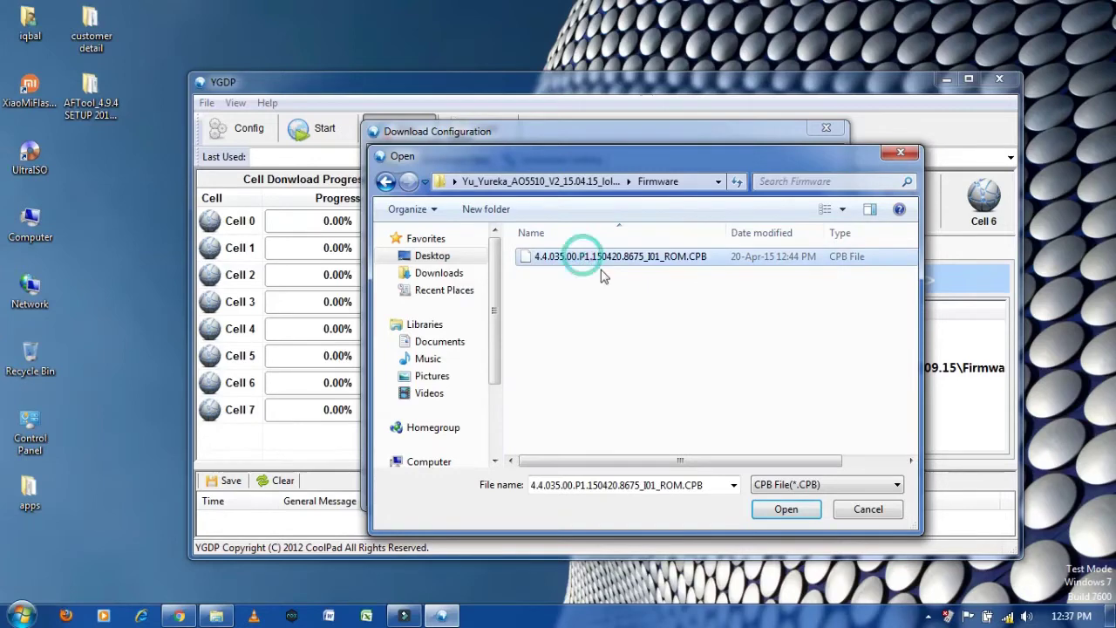
click(776, 509)
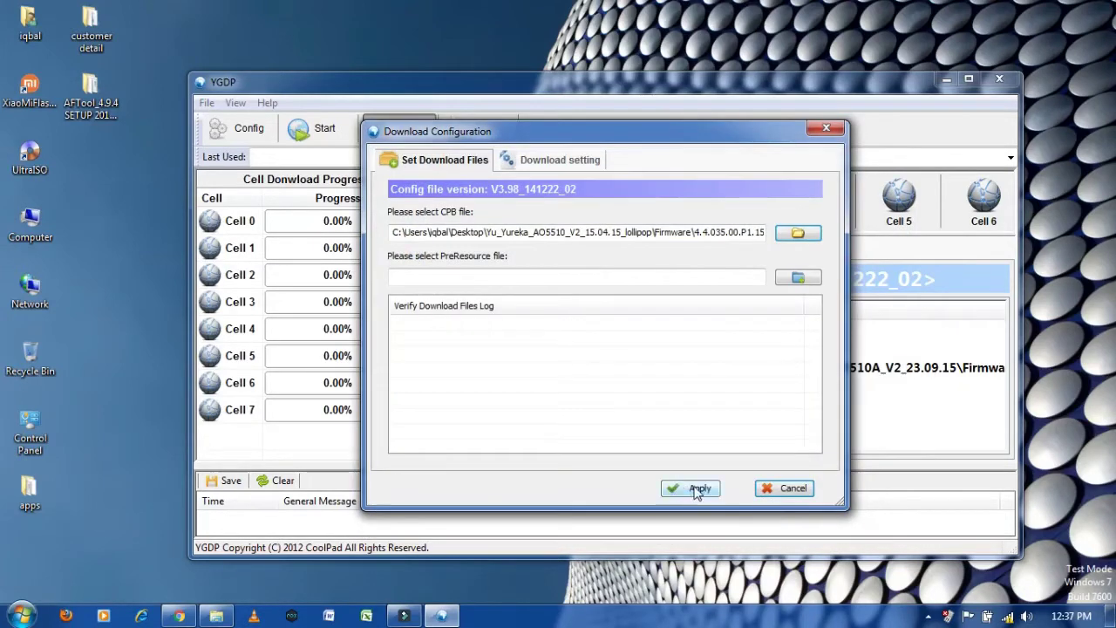
click(689, 488)
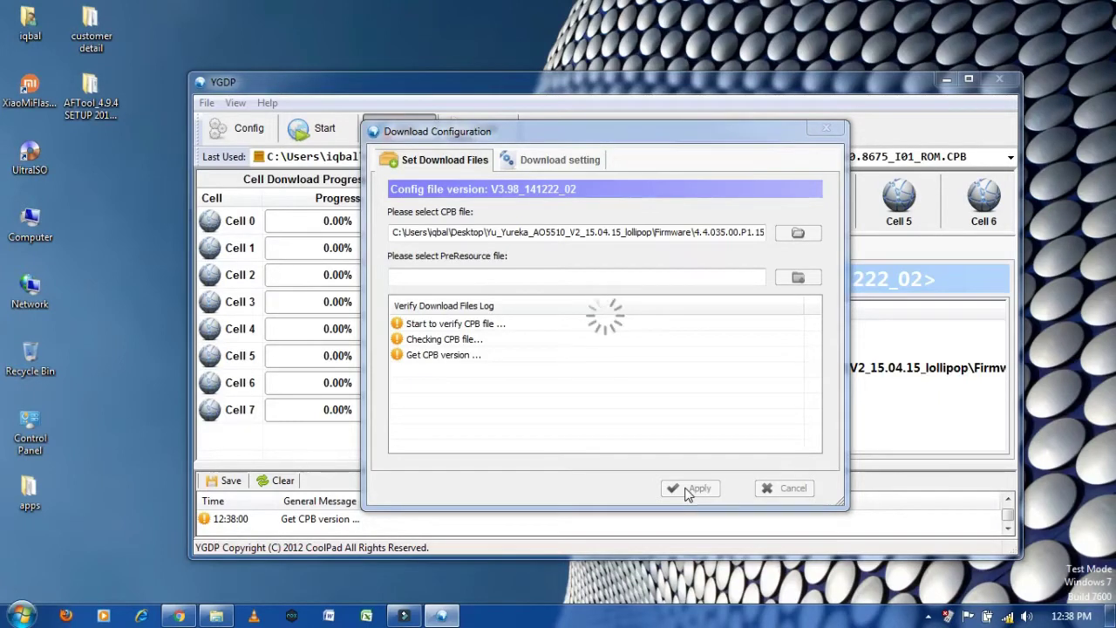
click(690, 489)
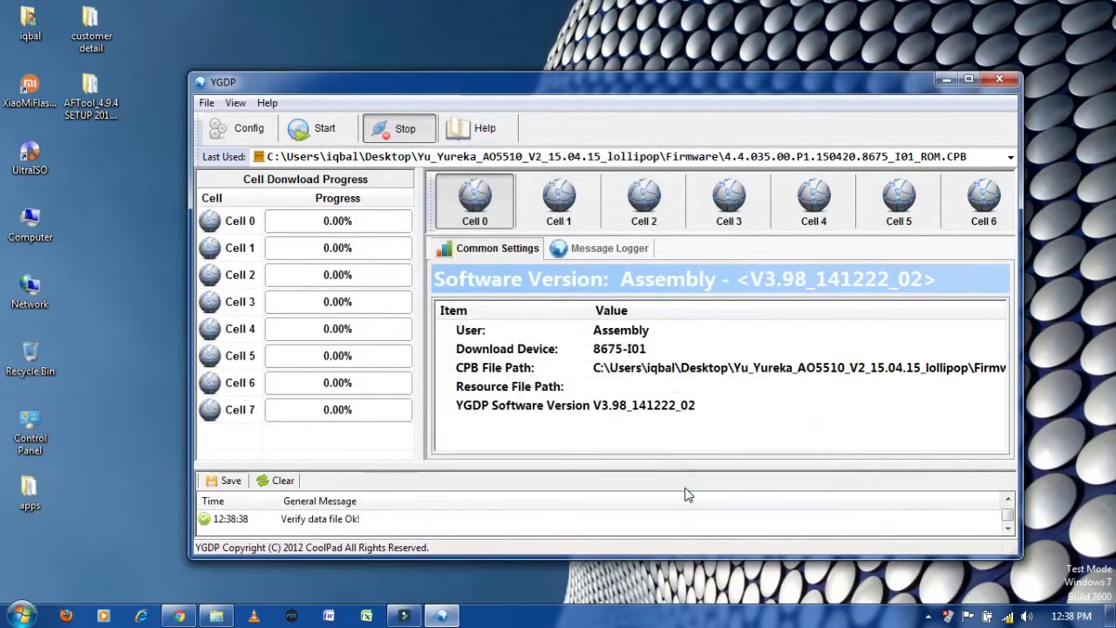
- Flash the configured firmware to the connected phone, stopping the download session and closing the tool once Cell 0 completes
click(318, 131)
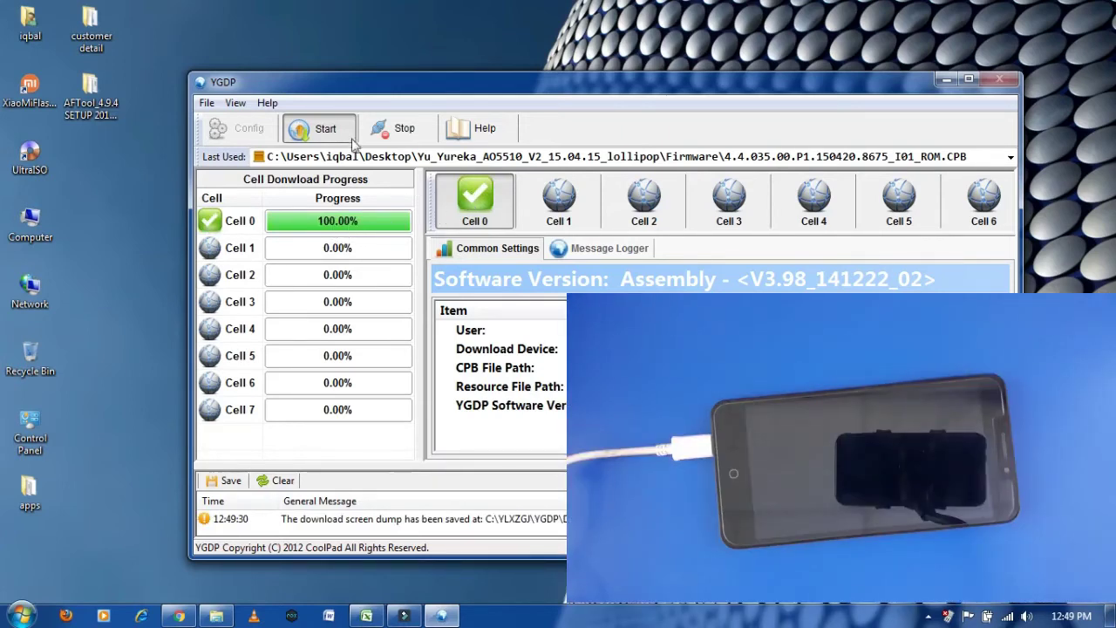
click(398, 129)
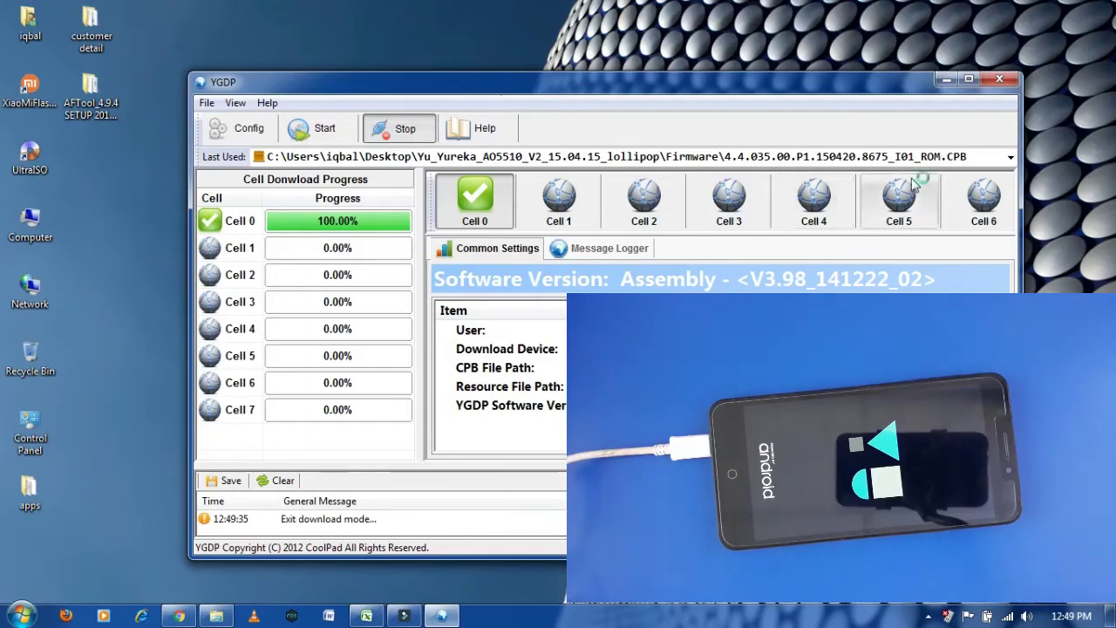
click(1000, 81)
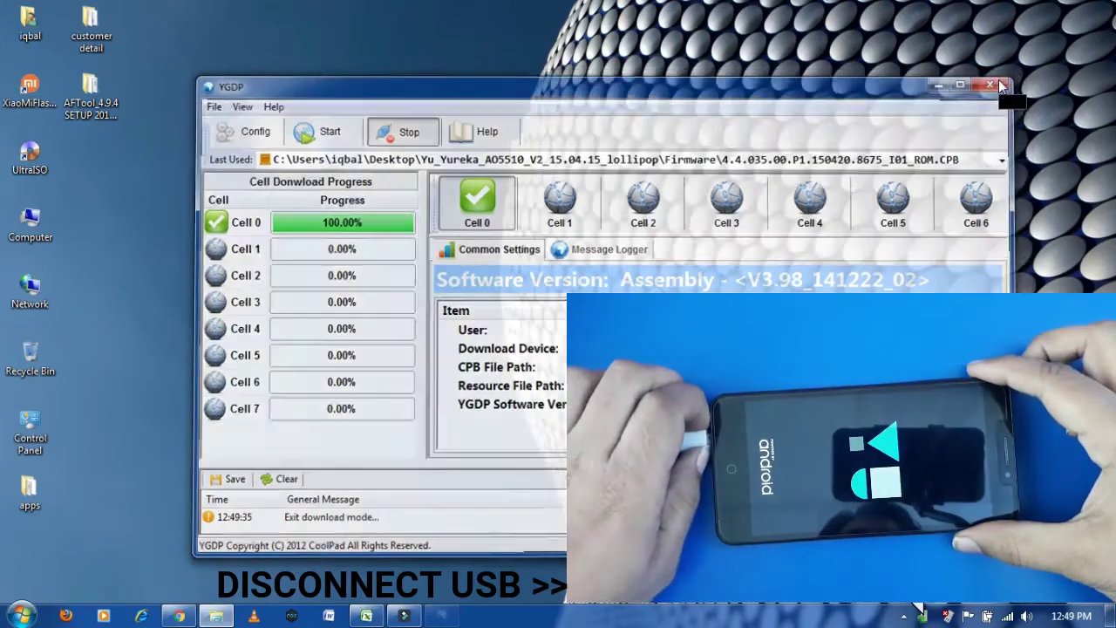